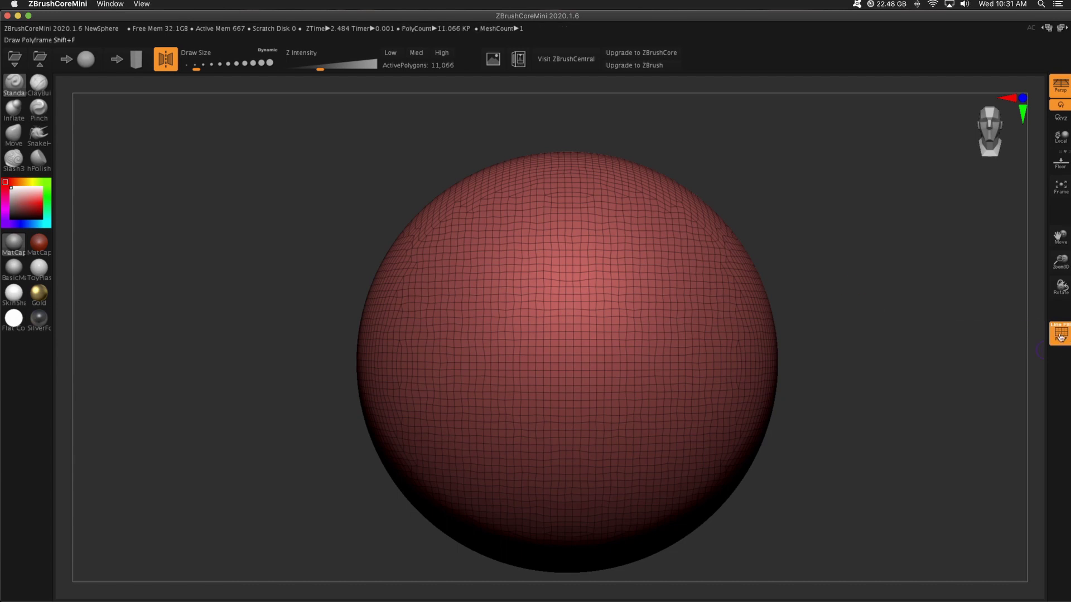
Step: Set the draw size to 124 and sculpt a raised symmetrical Standard-brush stroke across the sphere's upper area, with the wireframe displayed
key(shift+f)
click(212, 64)
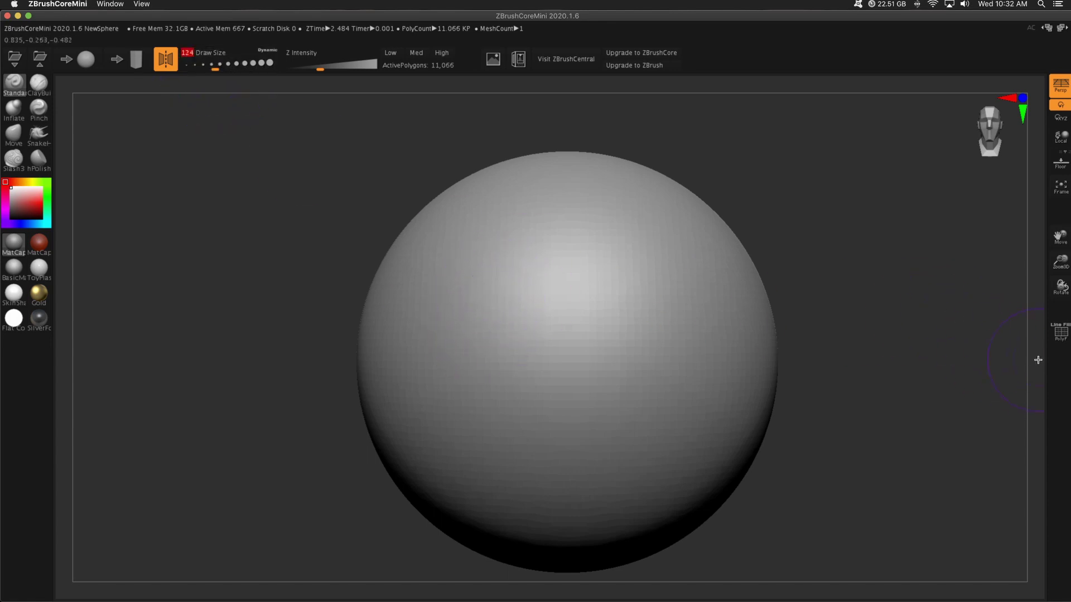
click(1061, 341)
mouse_move(492, 216)
mouse_down()
mouse_move(530, 201)
mouse_move(378, 334)
mouse_move(387, 330)
mouse_move(382, 301)
mouse_up()
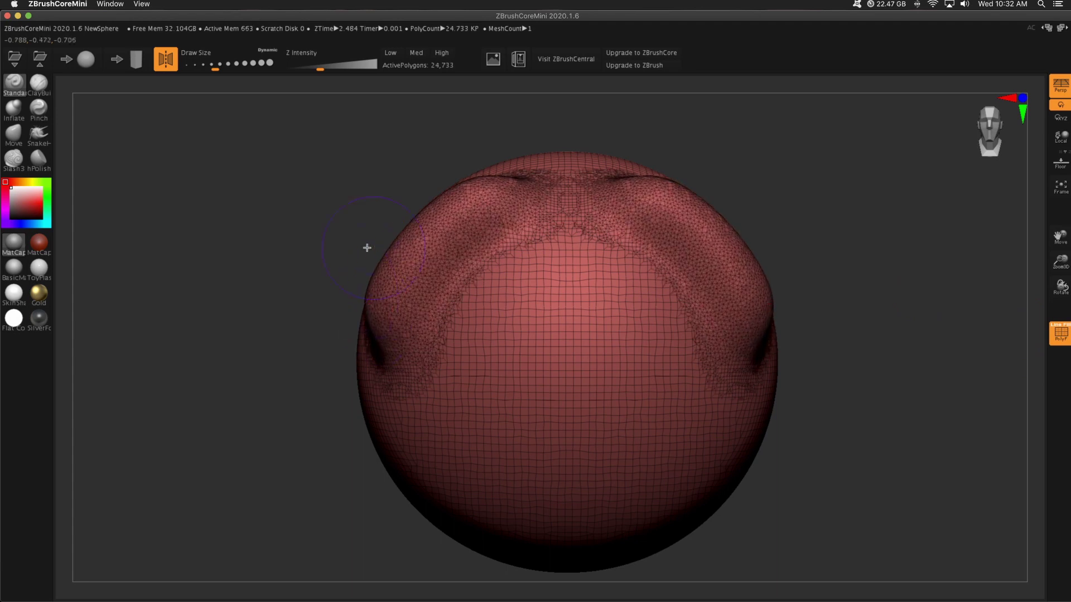
Step: Enlarge the draw size considerably and sculpt broad, coarse mounds over the front of the sphere
drag(366, 246, 325, 220)
click(232, 64)
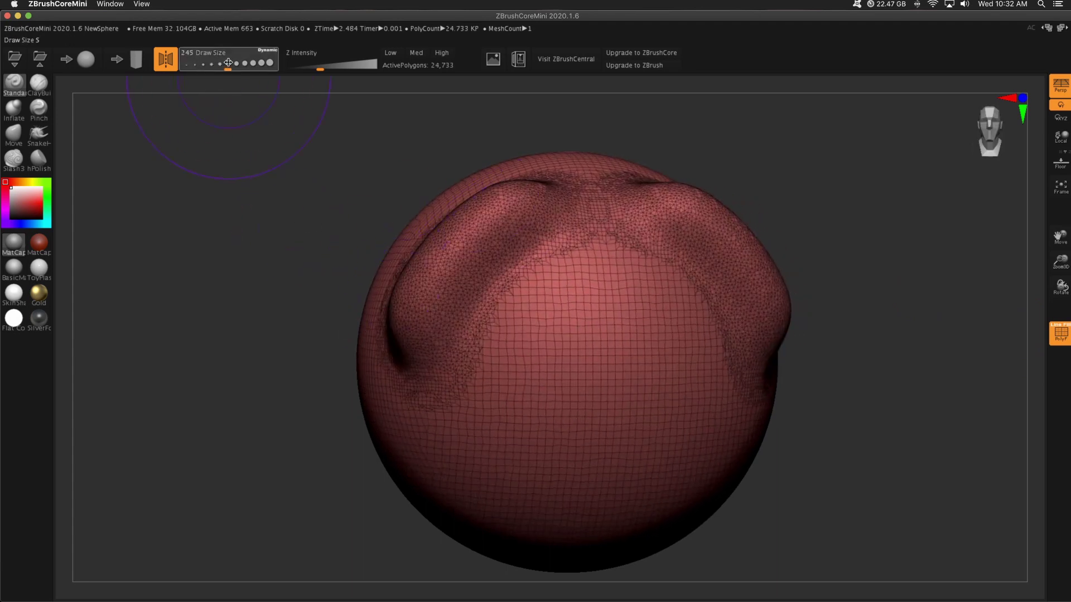
mouse_move(562, 337)
mouse_down()
mouse_move(495, 433)
mouse_move(561, 303)
mouse_up()
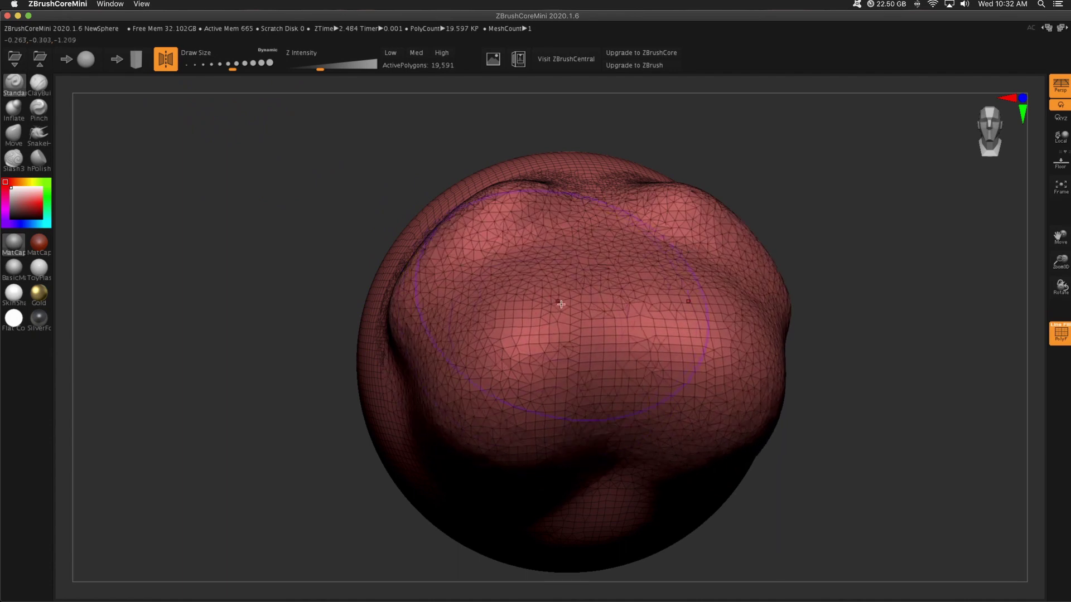
Step: Reduce the draw size and paint a narrow, densely tessellated band on the sphere's smooth side
click(215, 64)
mouse_move(311, 402)
mouse_down()
mouse_move(526, 258)
mouse_move(463, 299)
mouse_move(495, 269)
mouse_move(478, 371)
mouse_move(497, 285)
mouse_up()
mouse_move(493, 295)
ctrl+right_down()
mouse_move(493, 413)
mouse_move(518, 463)
ctrl+right_up()
mouse_move(1060, 238)
mouse_down()
mouse_move(1064, 282)
mouse_move(1033, 212)
mouse_up()
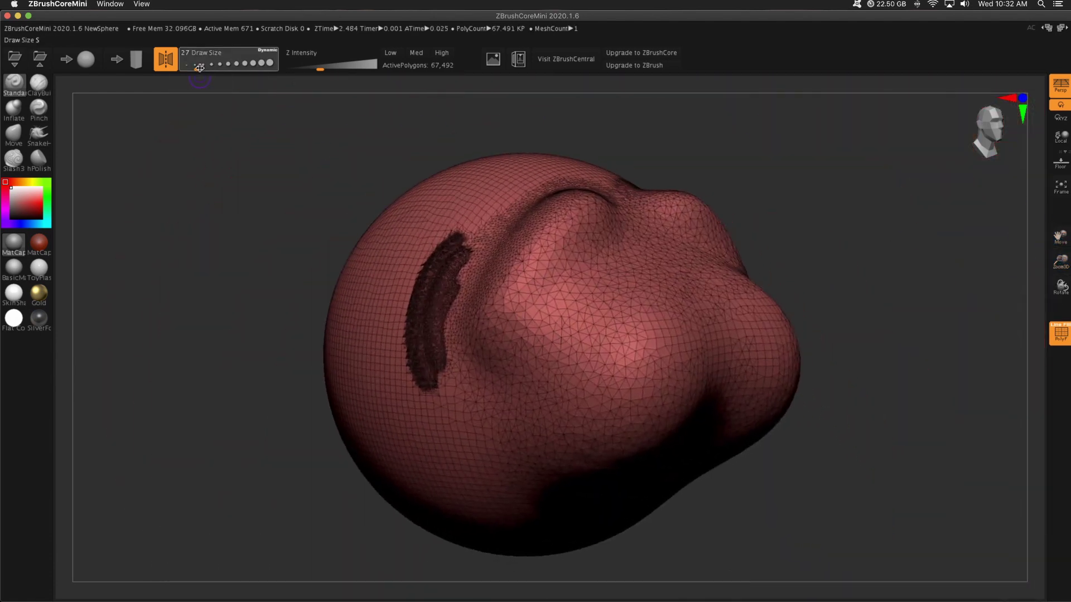
drag(208, 66, 204, 66)
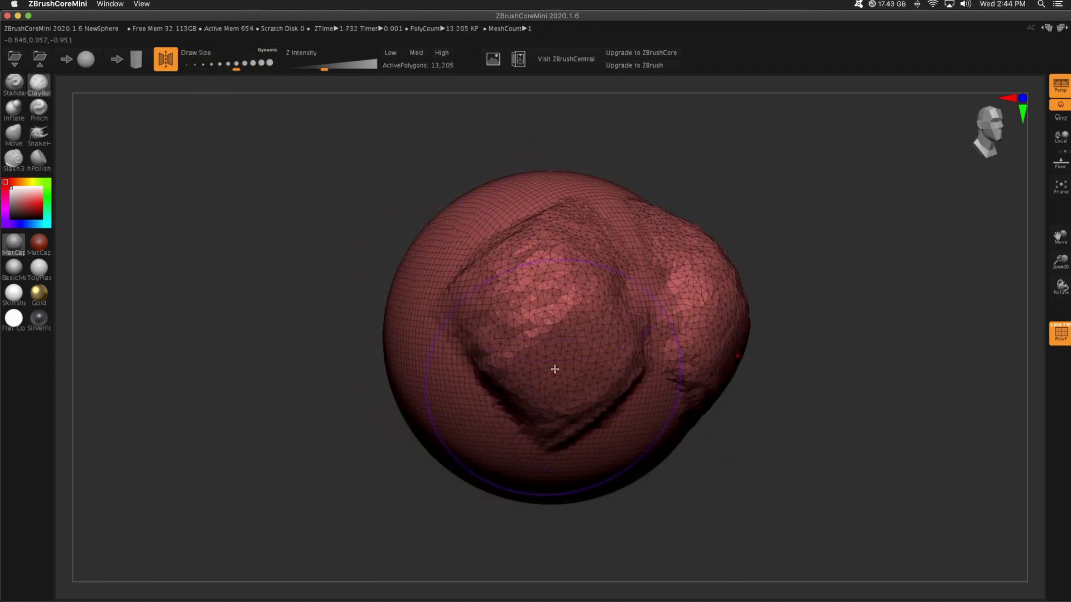
Step: Add ClayBuildup strokes beside the coarse mounds using a small, a tiny and a medium draw size
drag(237, 64, 204, 64)
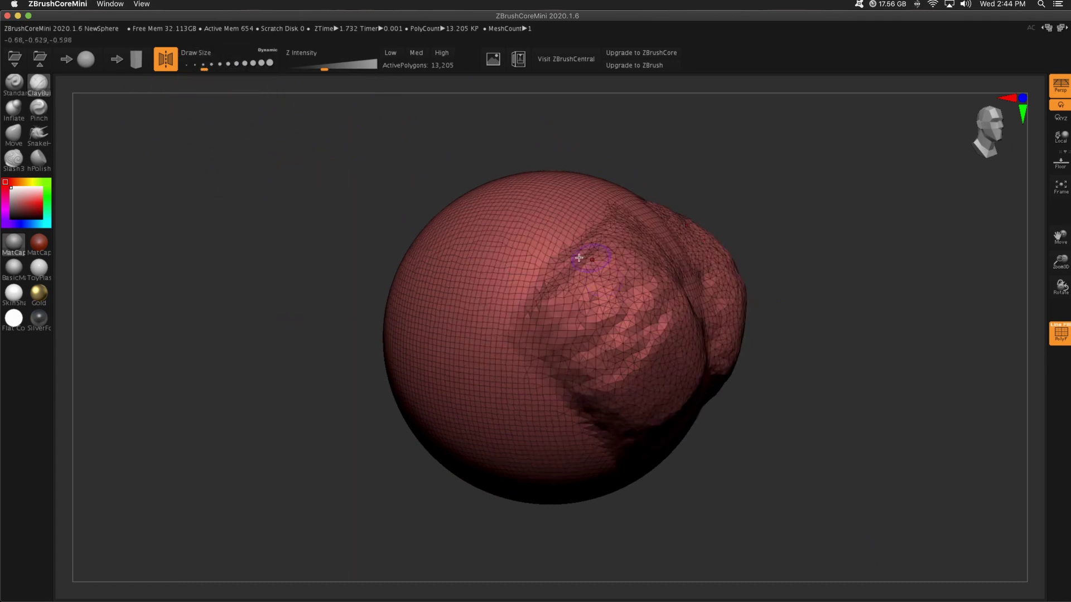
drag(554, 272, 600, 242)
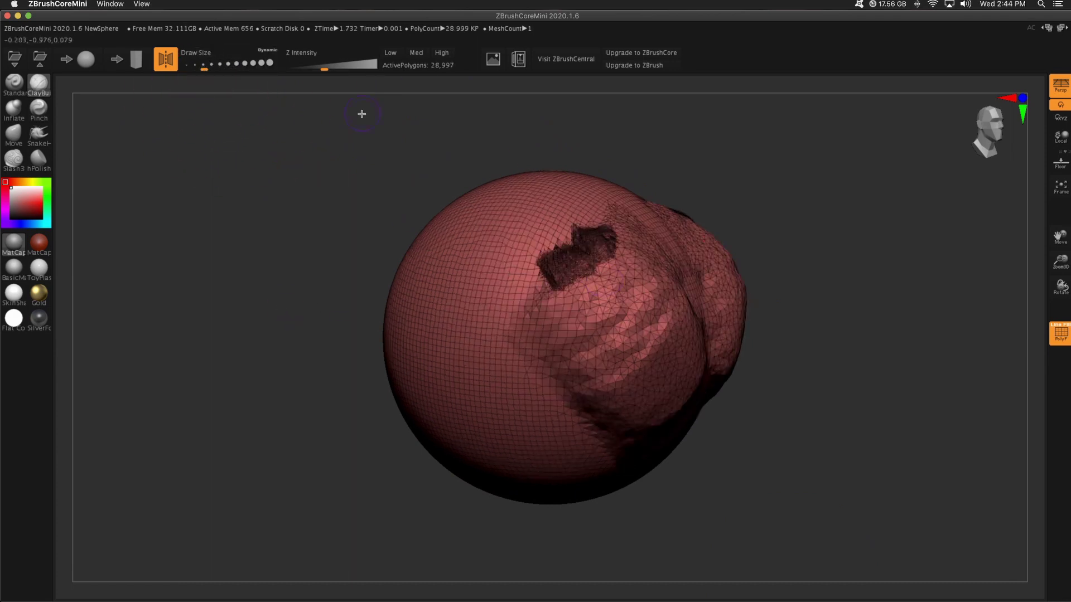
drag(204, 65, 196, 65)
mouse_move(531, 282)
mouse_down()
mouse_move(519, 240)
mouse_move(506, 244)
mouse_up()
drag(197, 65, 211, 64)
mouse_move(475, 289)
mouse_down()
mouse_move(452, 327)
mouse_move(488, 387)
mouse_up()
Step: Pull two large horns out of the sphere's side with the SnakeHook brush, plus a thinner one at a smaller draw size
click(39, 134)
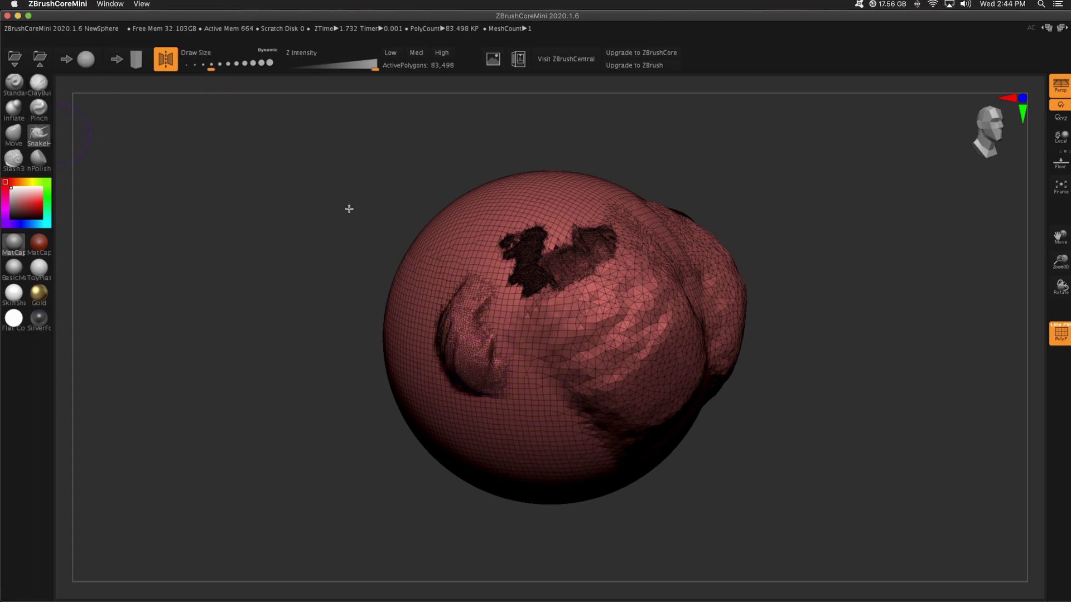
drag(471, 240, 352, 197)
drag(457, 296, 284, 288)
drag(211, 66, 196, 67)
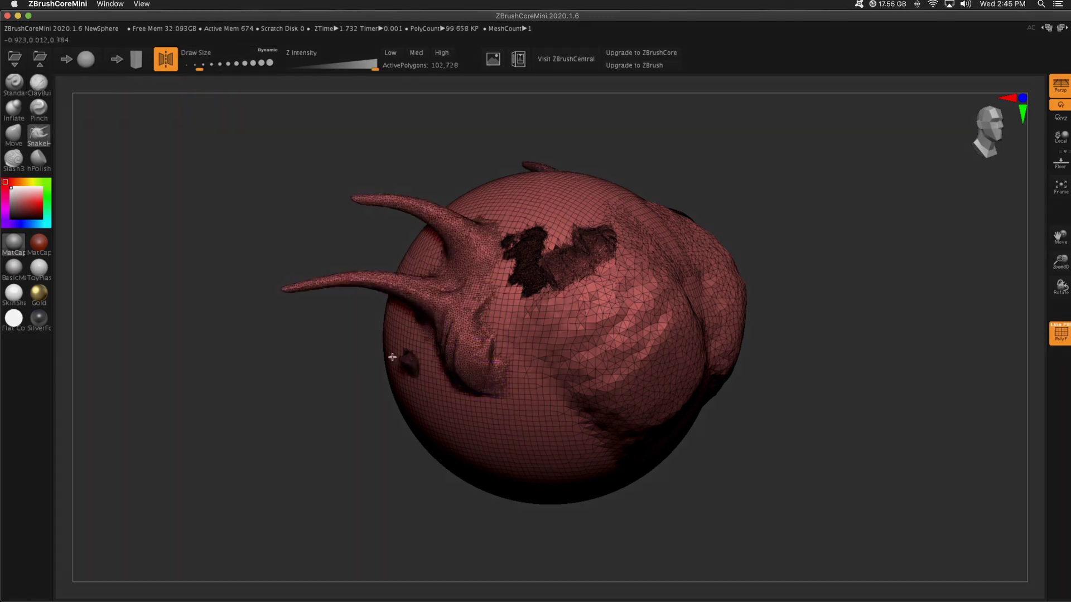
drag(390, 359, 317, 446)
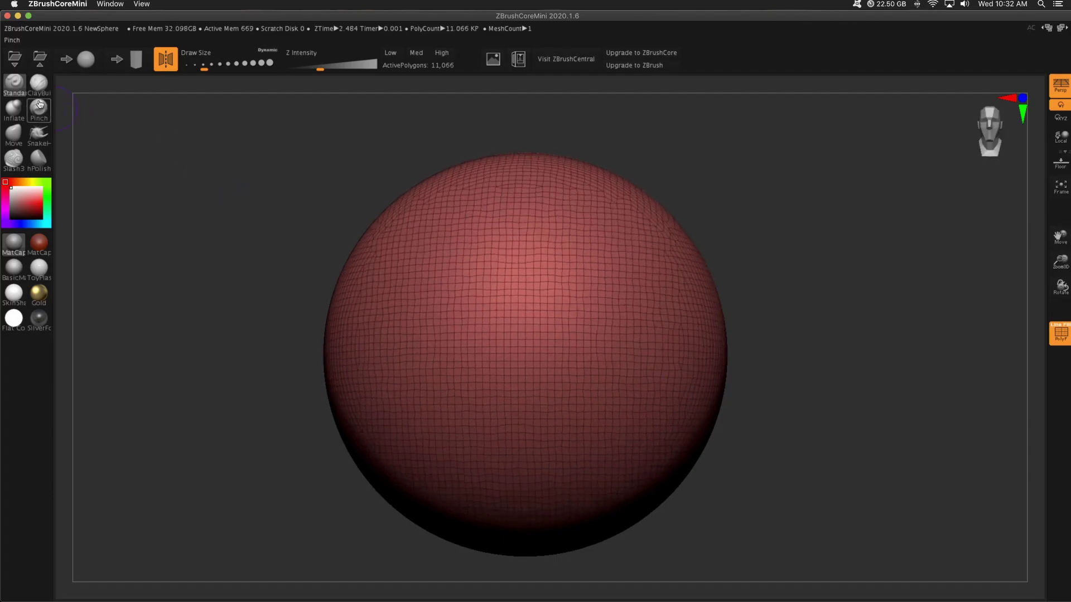
click(48, 86)
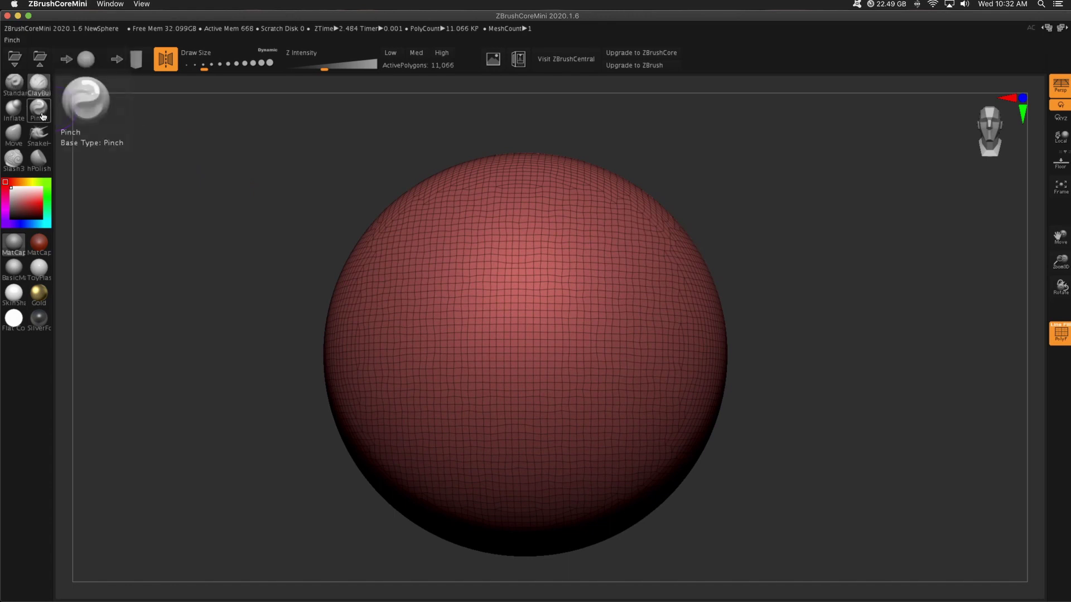
click(42, 167)
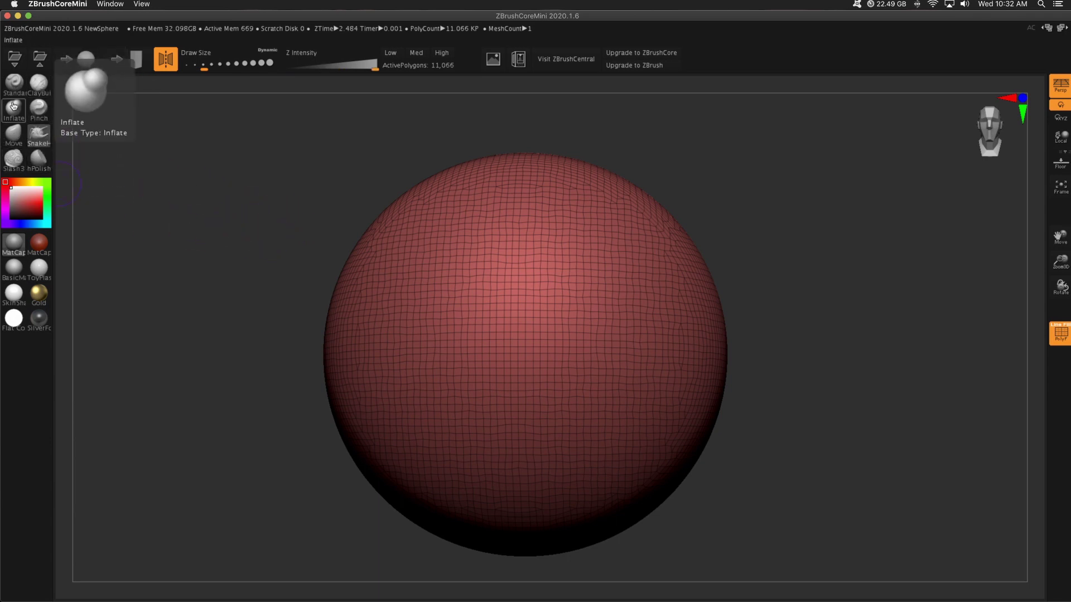
click(13, 126)
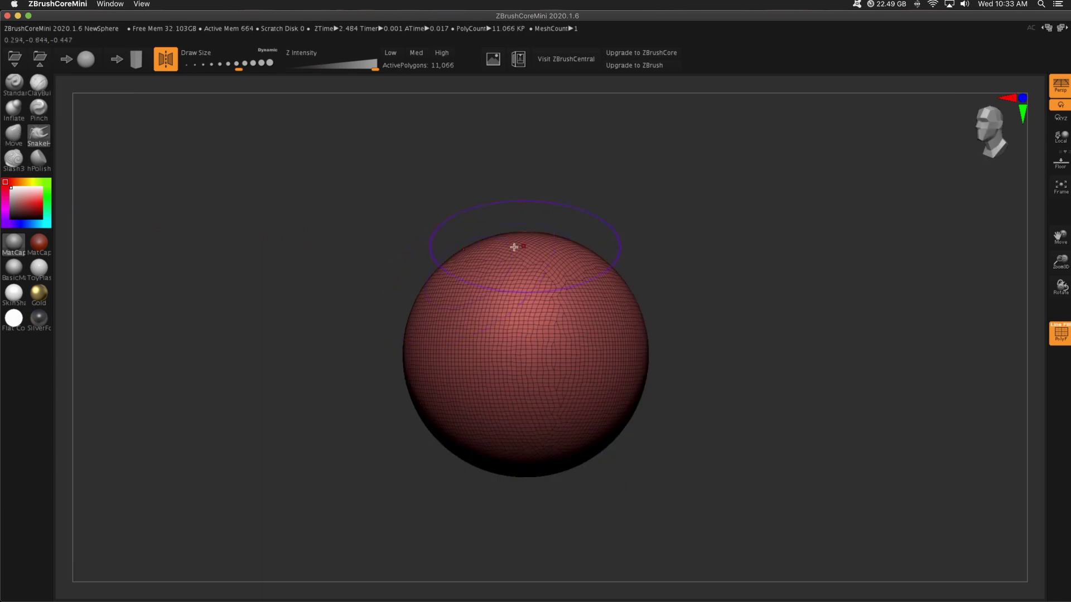
Step: Stretch the top of the new sphere upward and pull symmetrical horn-like protrusions out of its sides with a large SnakeHook brush
mouse_move(468, 270)
mouse_down()
mouse_move(483, 223)
mouse_move(532, 186)
mouse_up()
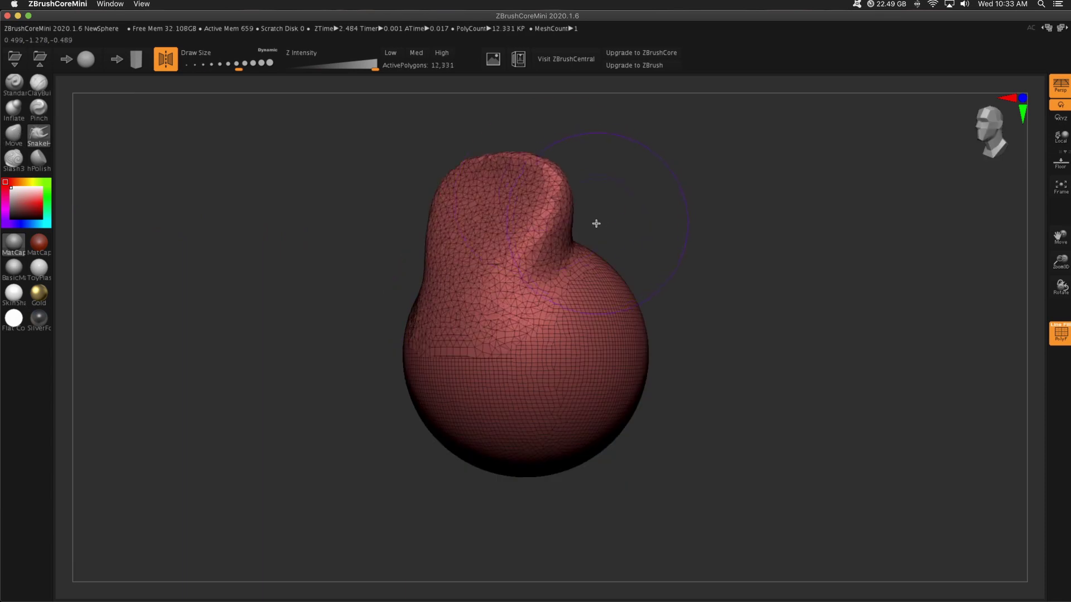
drag(597, 224, 563, 239)
mouse_move(538, 329)
mouse_down()
mouse_move(547, 286)
mouse_move(665, 181)
mouse_up()
drag(631, 311, 792, 282)
Step: Carve two curved lines along the upper side protrusion using the Slash3 brush at draw size 11
mouse_move(829, 234)
mouse_down()
mouse_move(865, 218)
mouse_move(787, 235)
mouse_up()
drag(1061, 262, 1061, 327)
drag(1061, 237, 929, 306)
drag(959, 312, 911, 316)
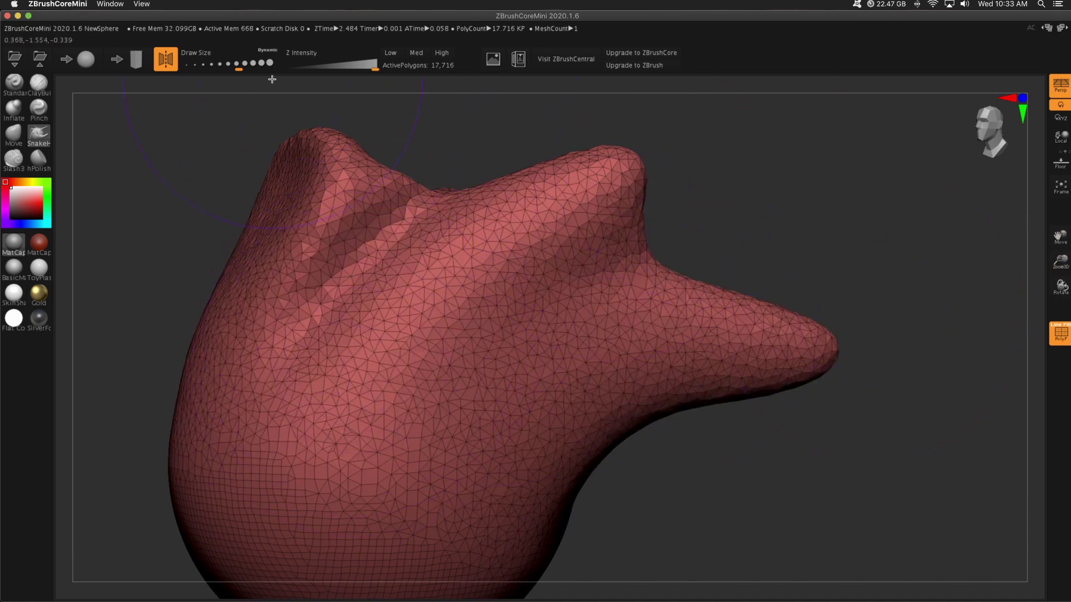
click(13, 158)
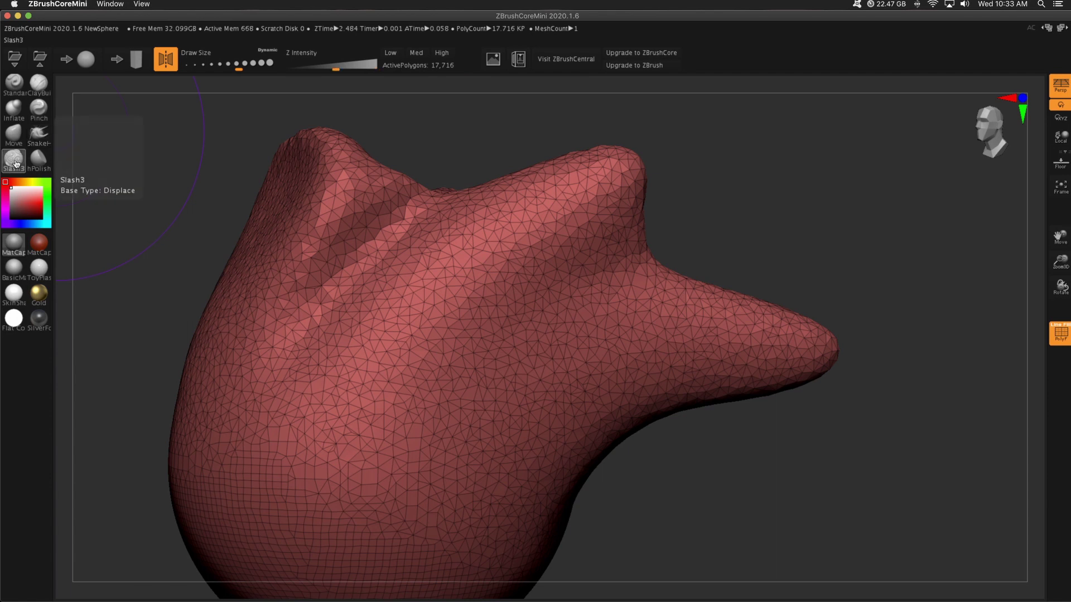
drag(239, 66, 214, 65)
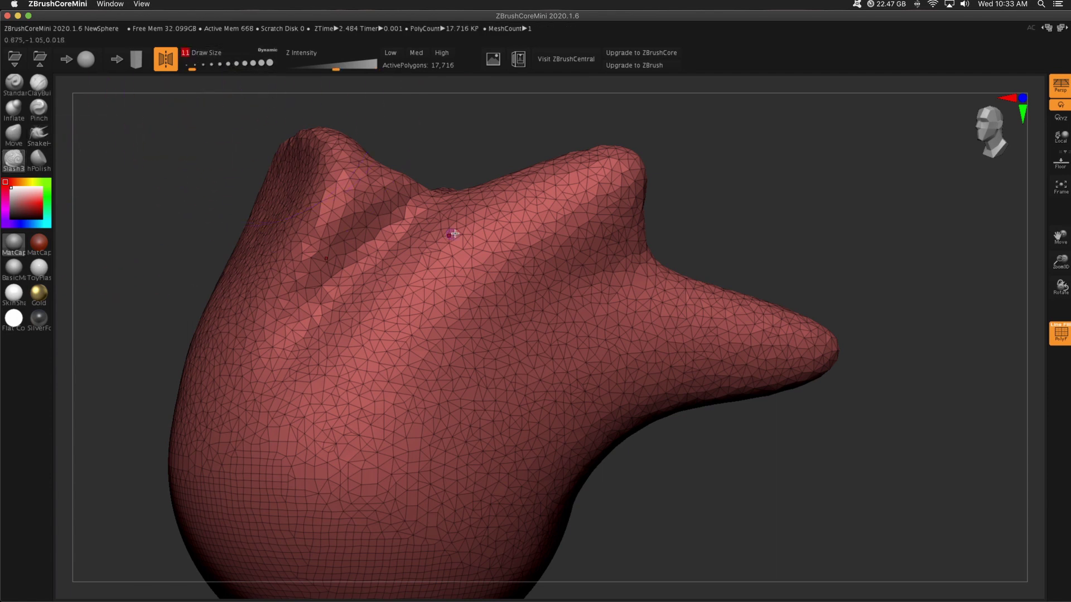
drag(357, 348, 614, 191)
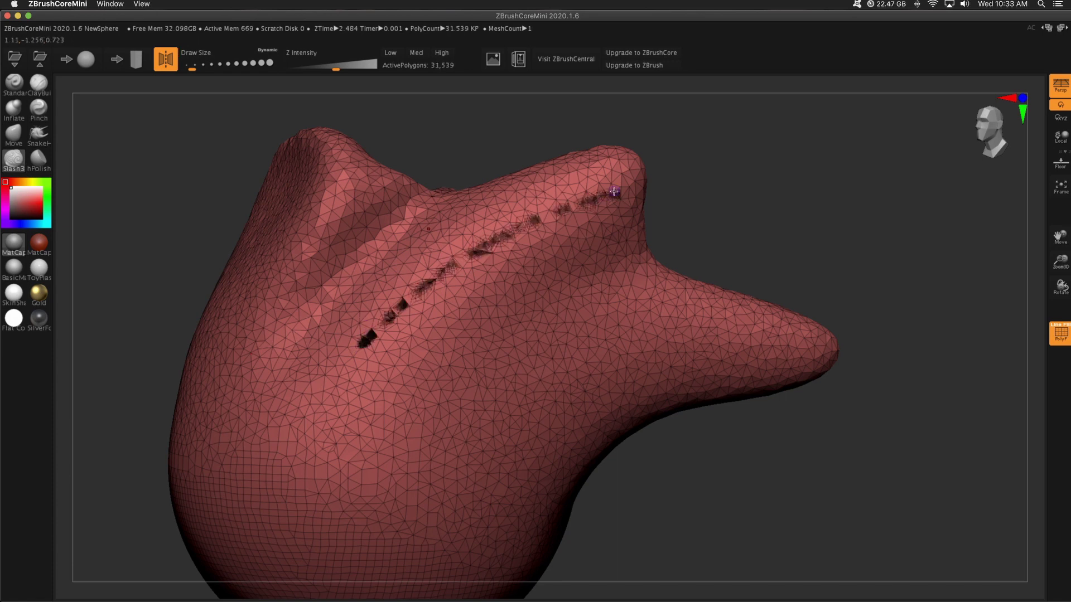
mouse_move(430, 339)
mouse_down()
mouse_move(604, 227)
mouse_move(630, 221)
mouse_up()
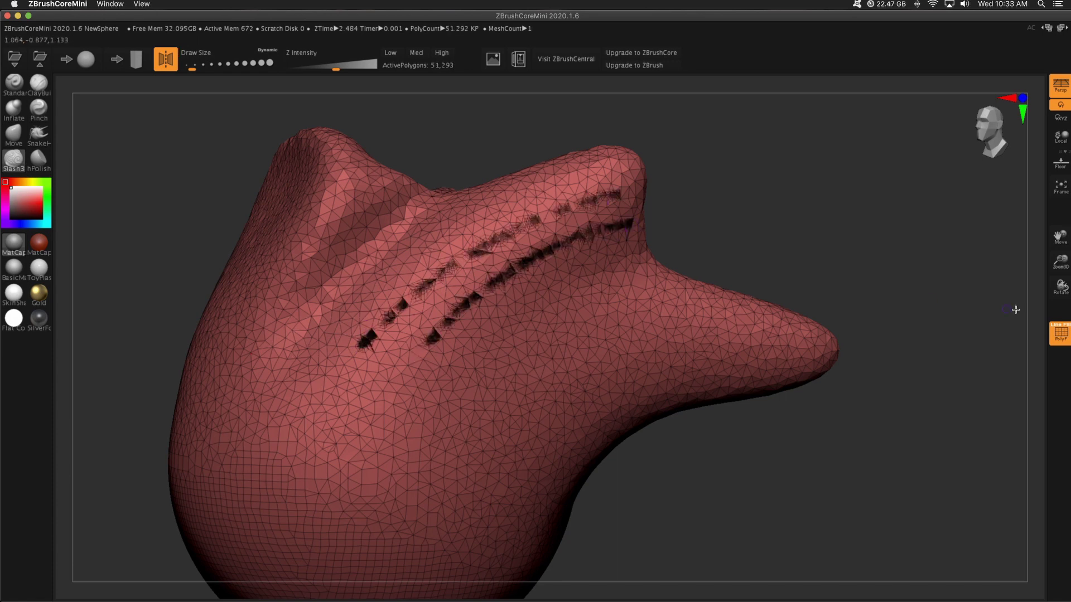
Step: Carve two more curved Slash3 lines below the first pair, one with the wireframe hidden and one with it shown along the pointed horn
click(1059, 342)
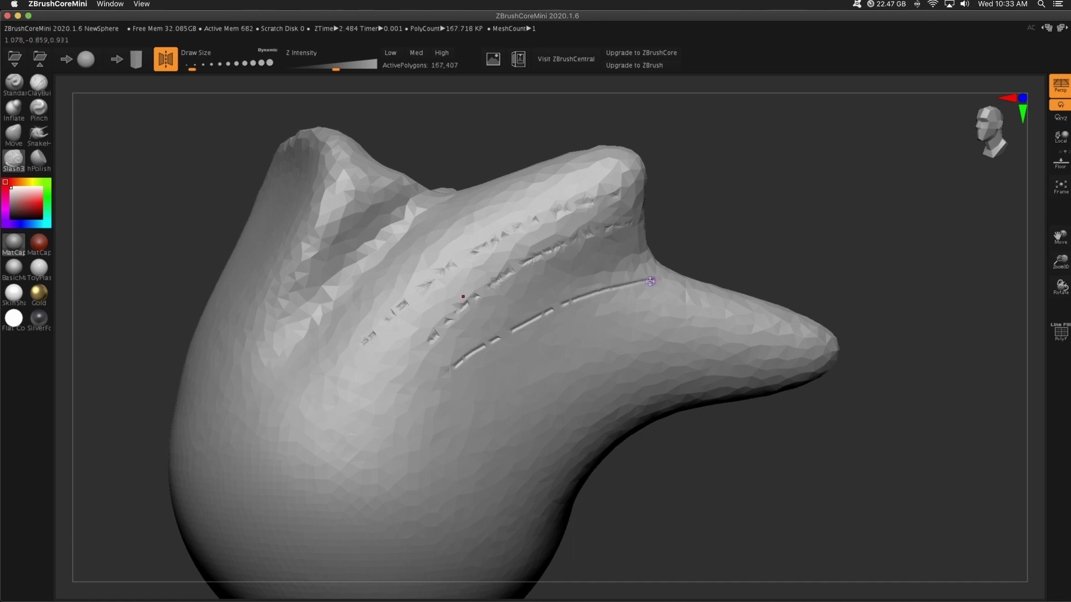
click(1062, 338)
drag(1061, 261, 1052, 304)
drag(1061, 238, 898, 201)
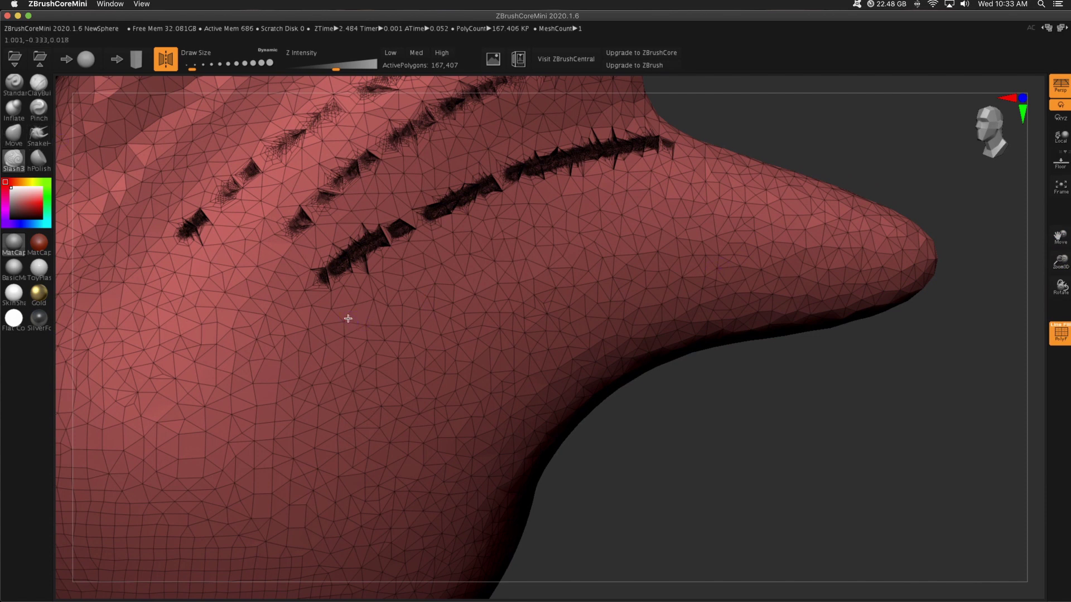
mouse_move(414, 294)
mouse_down()
mouse_move(623, 211)
mouse_move(822, 241)
mouse_up()
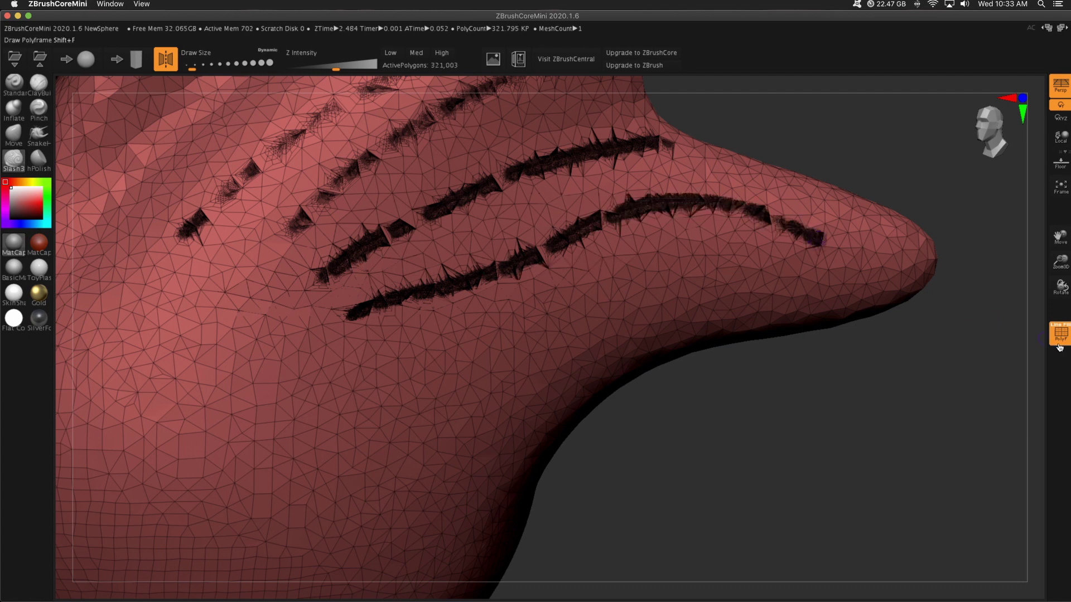
Step: Hide the wireframe to examine the broken slash lines on the shaded surface, and show it again
click(1059, 333)
drag(1061, 262, 1055, 220)
drag(1060, 237, 1069, 275)
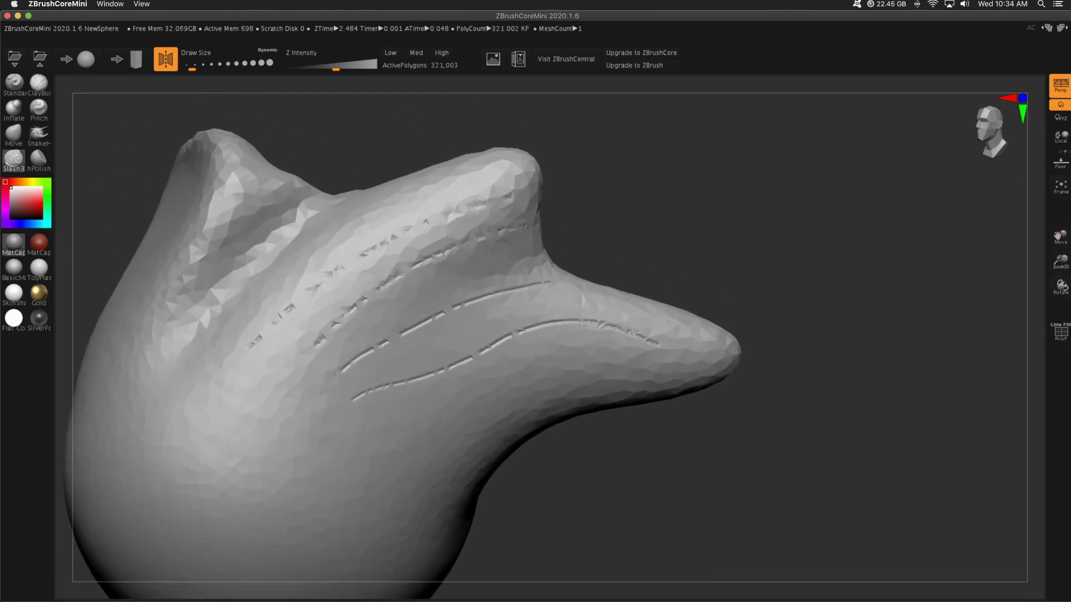
click(1060, 340)
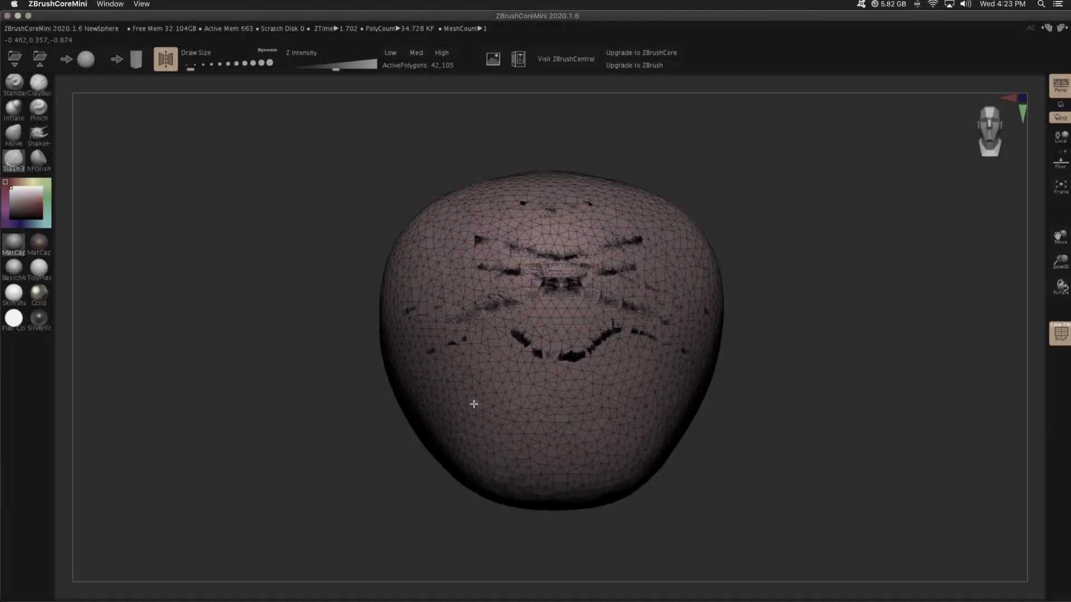
Step: Cover the front of the rounded form with crisscrossing symmetrical Slash3 strokes and toggle the wireframe display
mouse_move(473, 405)
mouse_down()
mouse_move(500, 358)
mouse_move(411, 284)
mouse_move(669, 418)
mouse_up()
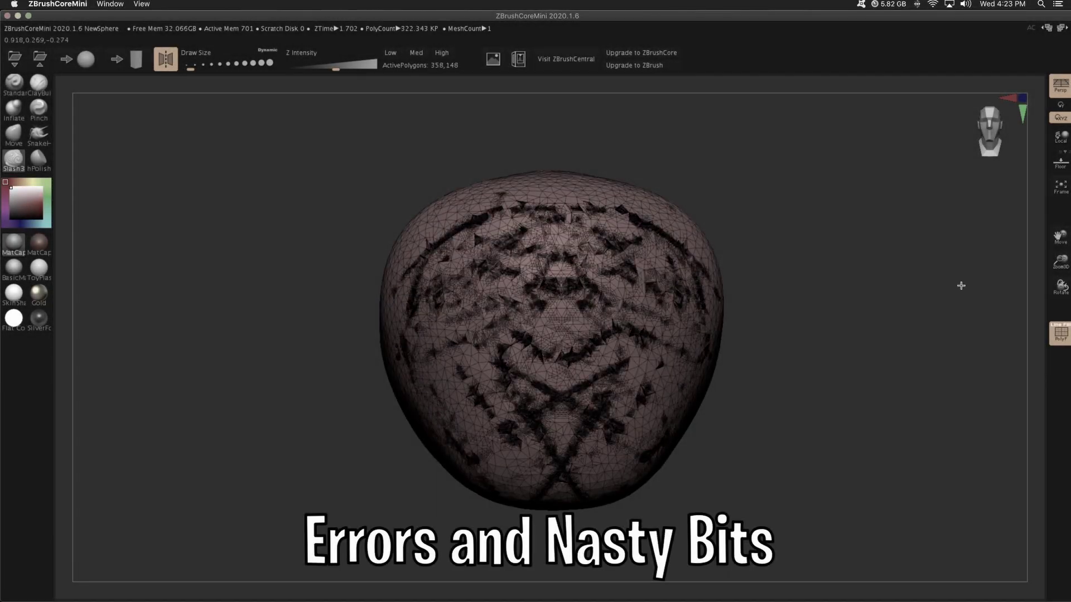
key(shift+f)
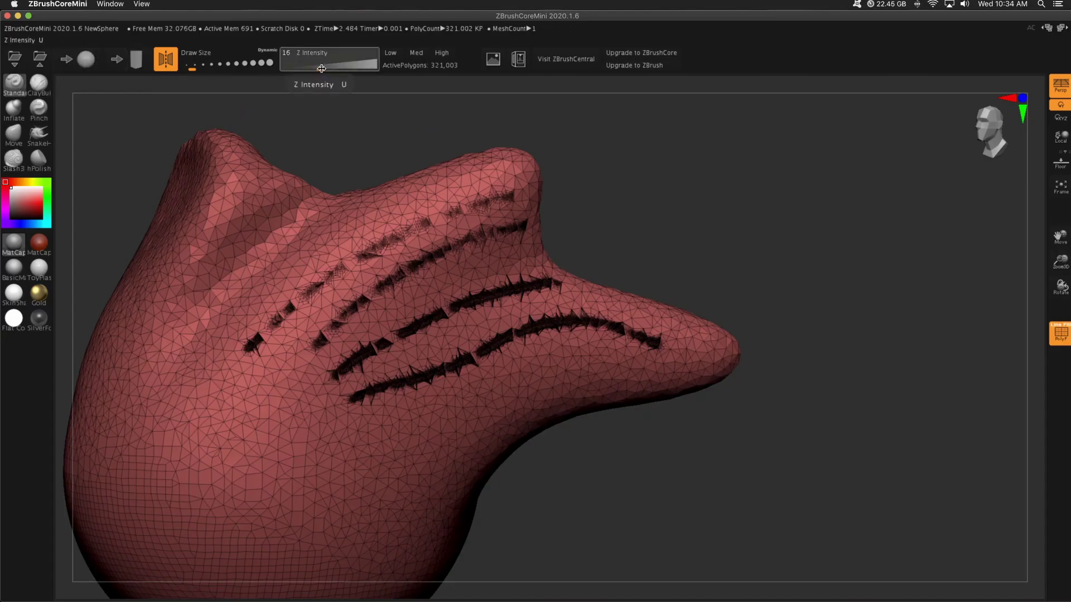
Step: Paint extra mesh density between the protrusions using the Standard brush at draw size 37 and minimum Z Intensity, and hide the wireframe
drag(321, 68, 271, 74)
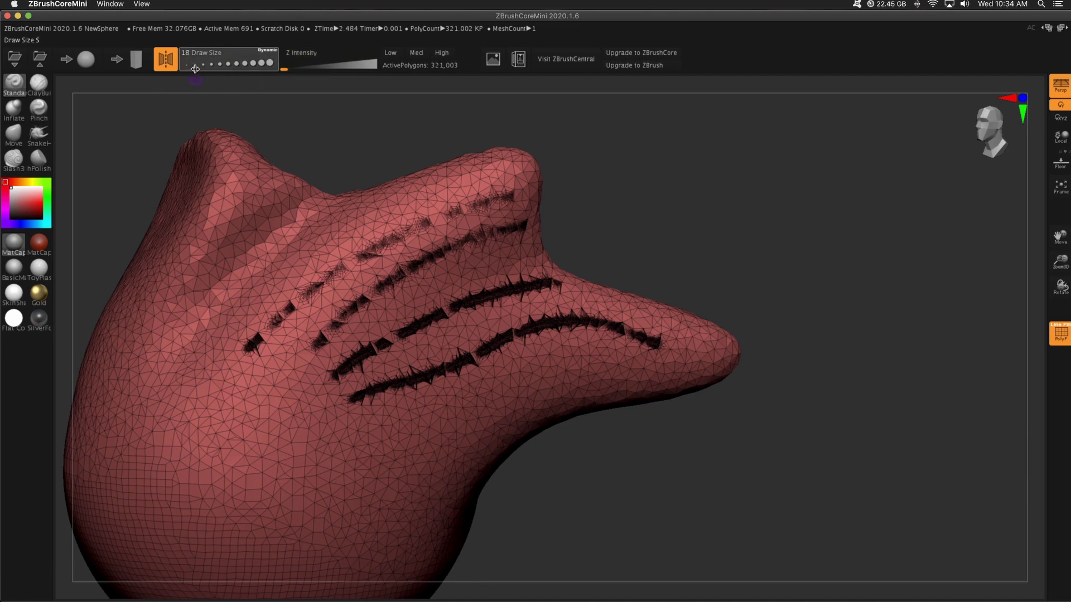
drag(201, 68, 200, 68)
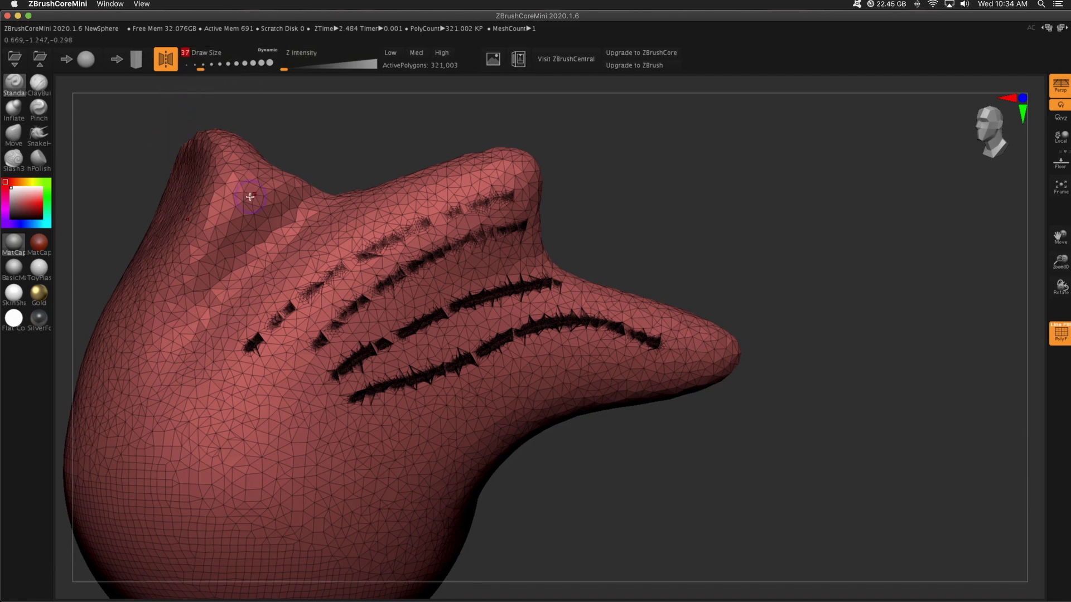
drag(692, 427, 700, 438)
mouse_move(282, 324)
mouse_down()
mouse_move(385, 240)
mouse_move(304, 326)
mouse_move(390, 246)
mouse_move(378, 223)
mouse_move(299, 270)
mouse_move(288, 220)
mouse_up()
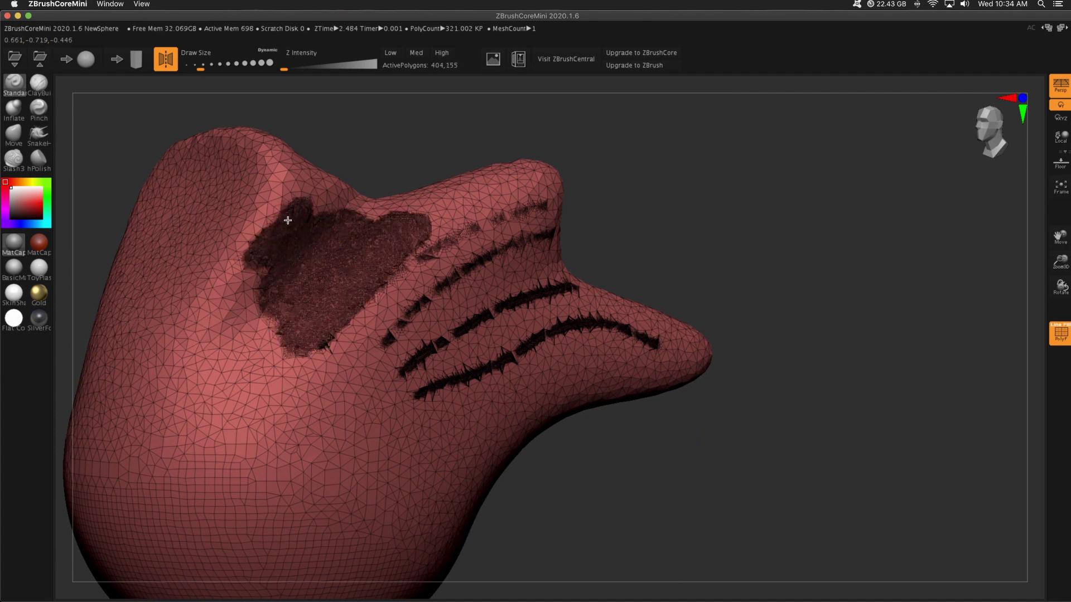
click(1065, 330)
mouse_move(862, 282)
mouse_down()
mouse_move(846, 277)
mouse_move(877, 275)
mouse_move(853, 273)
mouse_up()
drag(295, 58, 321, 62)
mouse_move(375, 214)
mouse_down()
mouse_move(325, 291)
mouse_move(372, 211)
mouse_up()
key(super+z)
drag(323, 63, 271, 75)
Step: Extend the densely tessellated area over the neighbouring ridge and down its base with the minimum-intensity Standard brush, showing the wireframe
drag(384, 208, 369, 231)
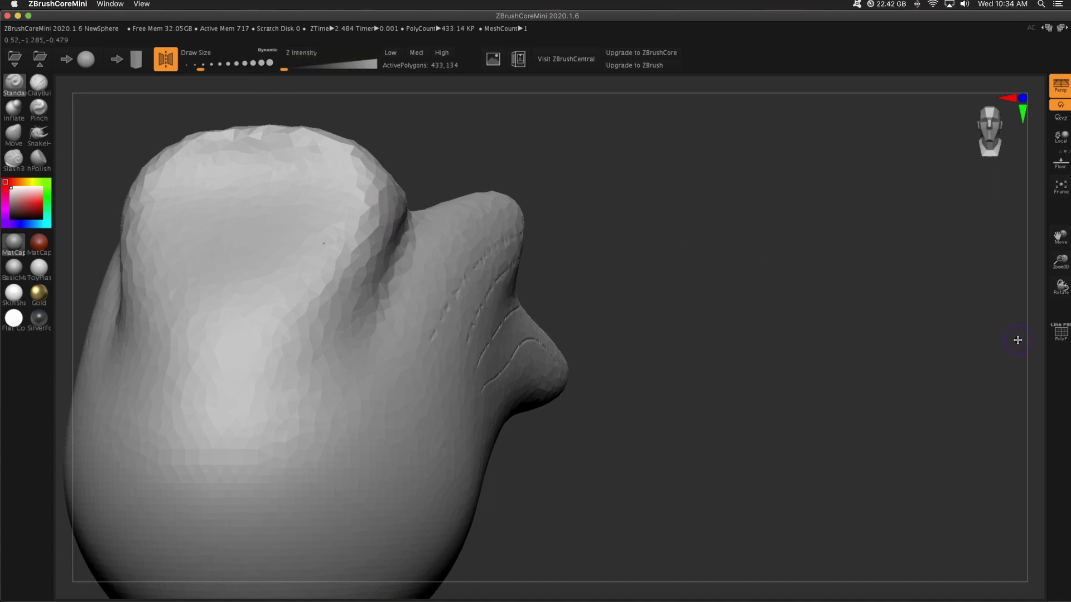
click(1060, 332)
drag(714, 275, 660, 270)
mouse_move(223, 300)
mouse_down()
mouse_move(239, 323)
mouse_move(335, 321)
mouse_up()
Step: Carve two long curved lines and a spiral into the densified area using Slash3 at draw size 11
mouse_move(750, 253)
mouse_down()
mouse_move(717, 258)
mouse_move(760, 270)
mouse_up()
drag(1058, 265, 671, 253)
click(14, 159)
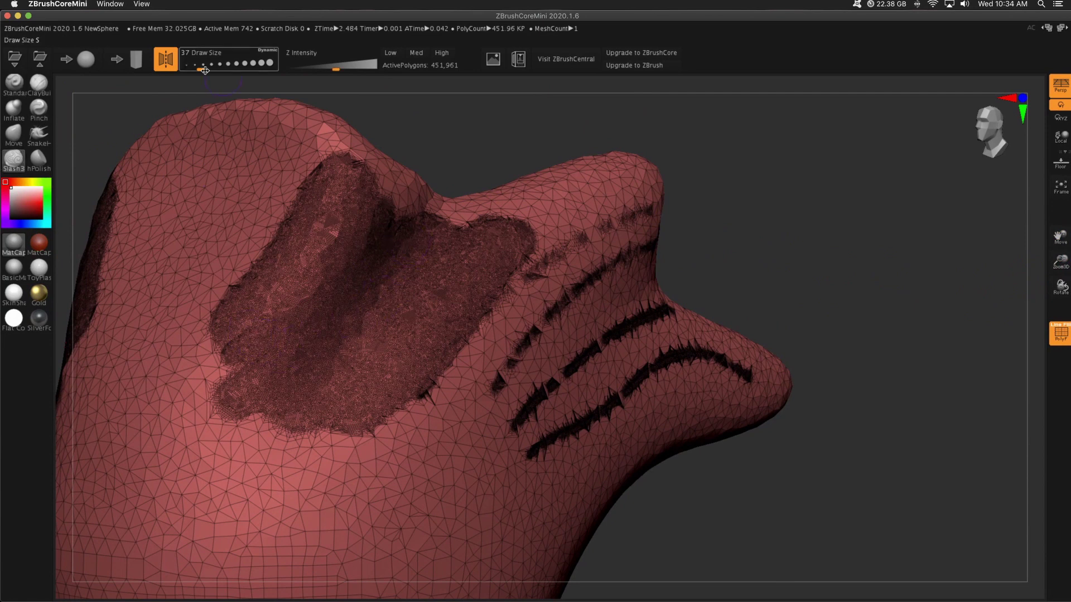
drag(193, 69, 192, 68)
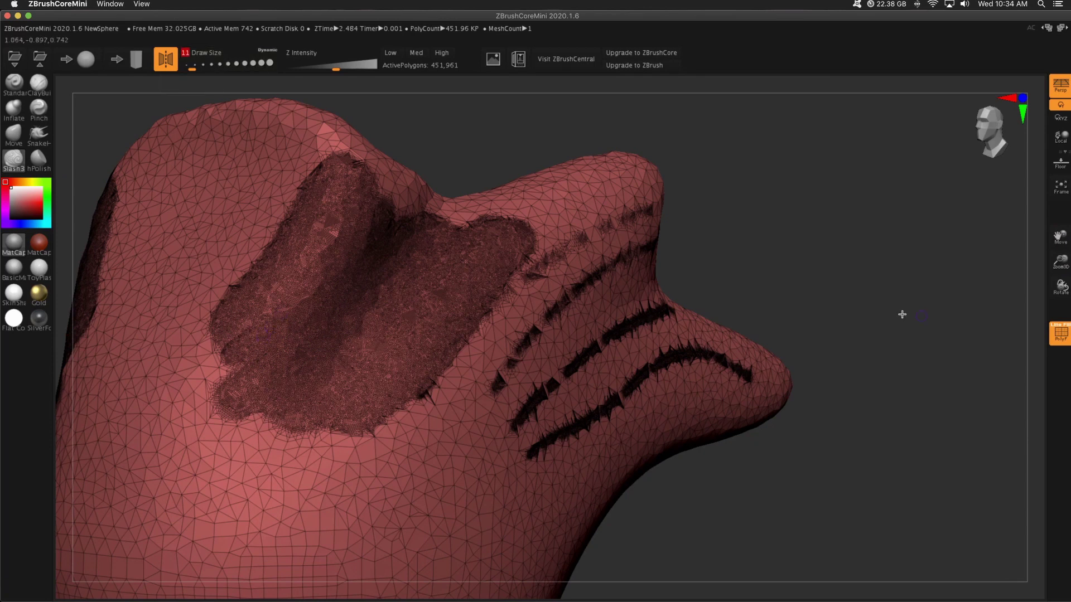
drag(1059, 261, 867, 267)
mouse_move(247, 268)
mouse_down()
mouse_move(354, 202)
mouse_move(392, 127)
mouse_up()
drag(252, 306, 412, 184)
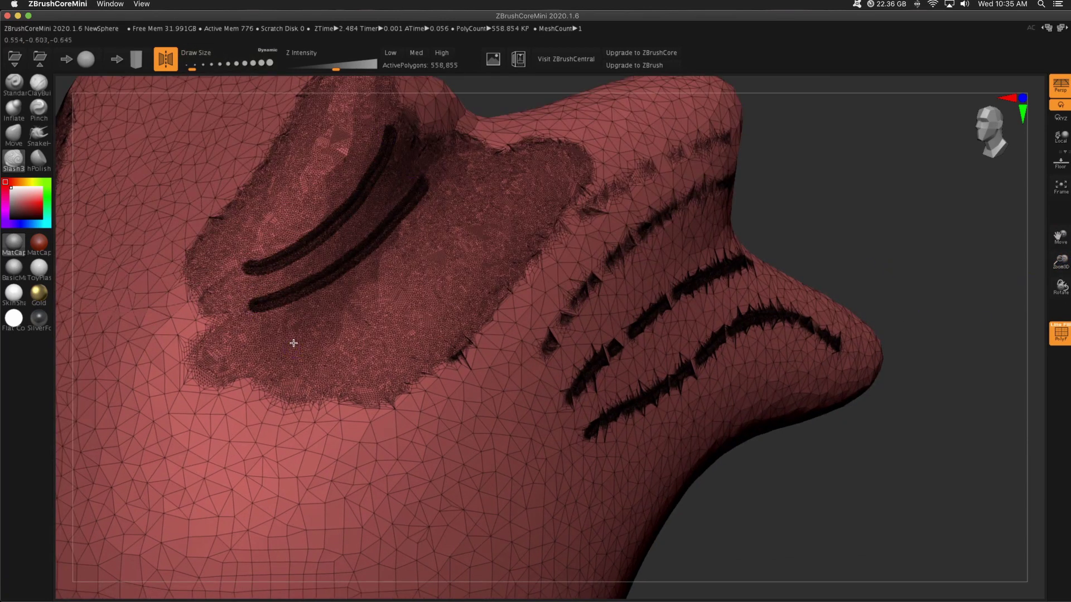
mouse_move(293, 343)
mouse_down()
mouse_move(327, 296)
mouse_move(348, 320)
mouse_up()
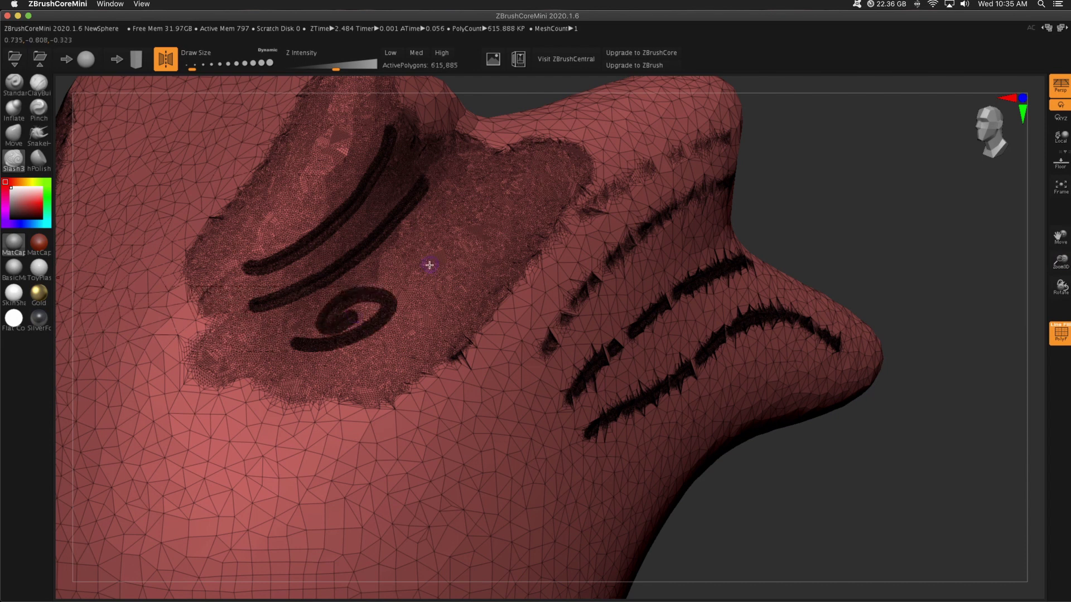
Step: Hide the wireframe and carve two more Slash3 spirals on the densified surface, one on each side of the long curved lines
click(1064, 339)
alt+right_drag(546, 207, 579, 178)
mouse_move(404, 210)
mouse_down()
mouse_move(500, 147)
mouse_move(441, 174)
mouse_up()
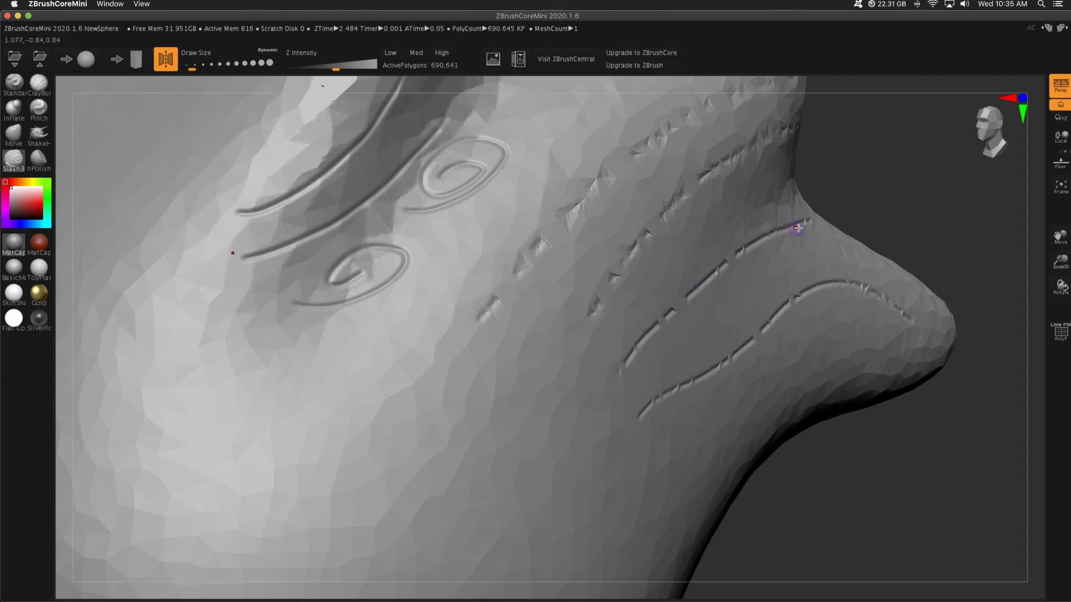
drag(1064, 242, 1032, 290)
mouse_move(249, 295)
mouse_down()
mouse_move(315, 234)
mouse_move(274, 258)
mouse_move(283, 252)
mouse_up()
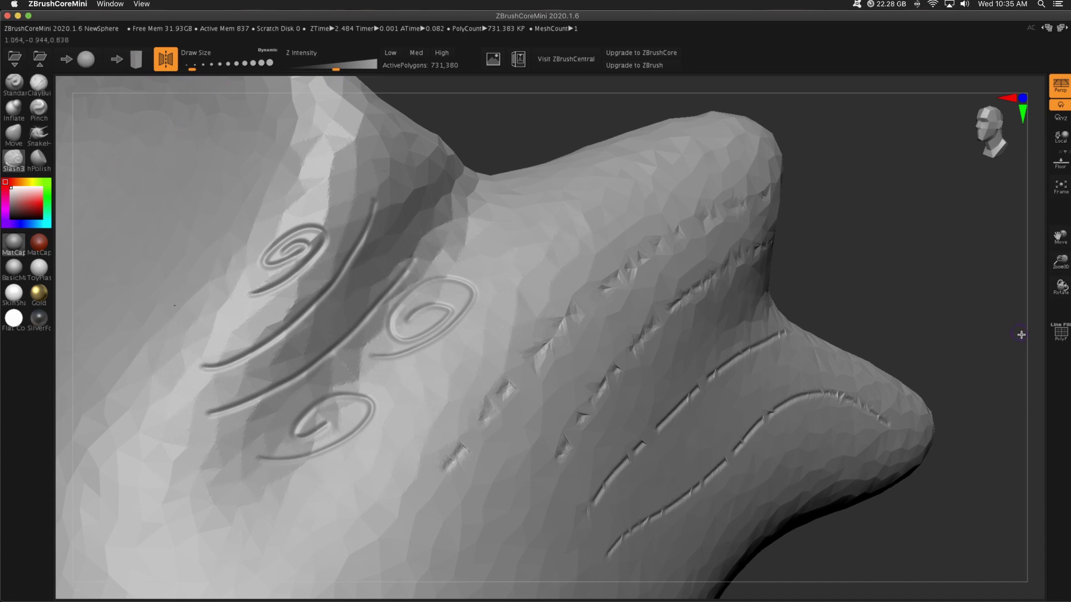
Step: Show the wireframe again and switch back to the Standard brush at minimum Z Intensity
click(1060, 333)
click(15, 85)
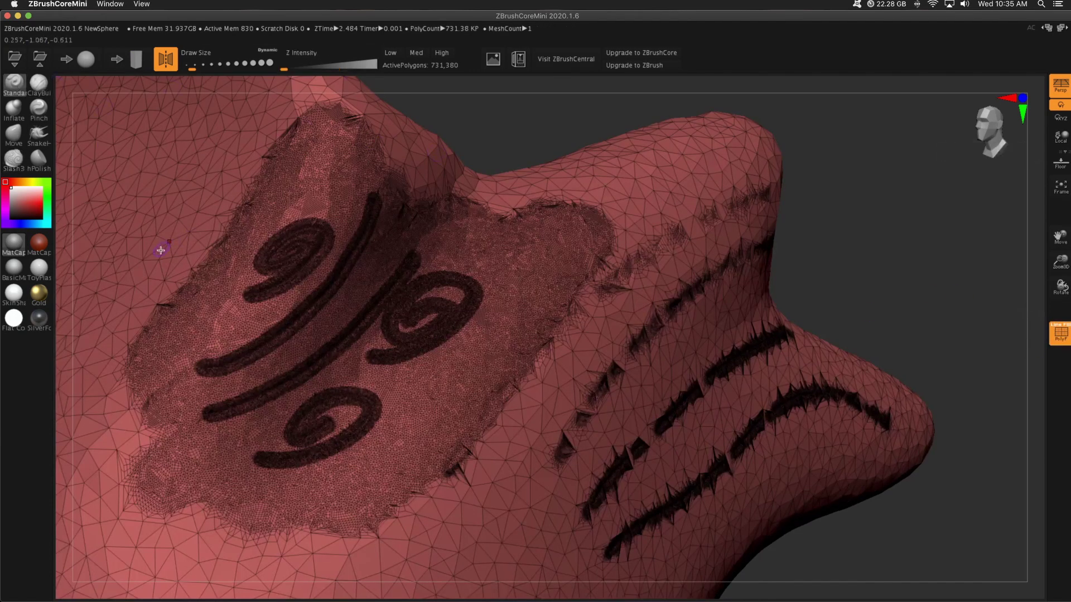